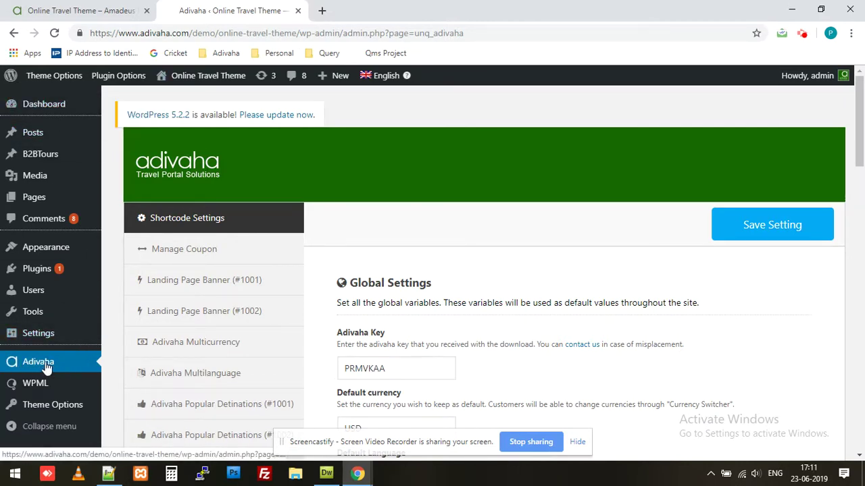
- Copy the Flights Confirmation shortcode from the adivaha Amadeus Flight Booking settings
scroll(333, 353, "down", 9)
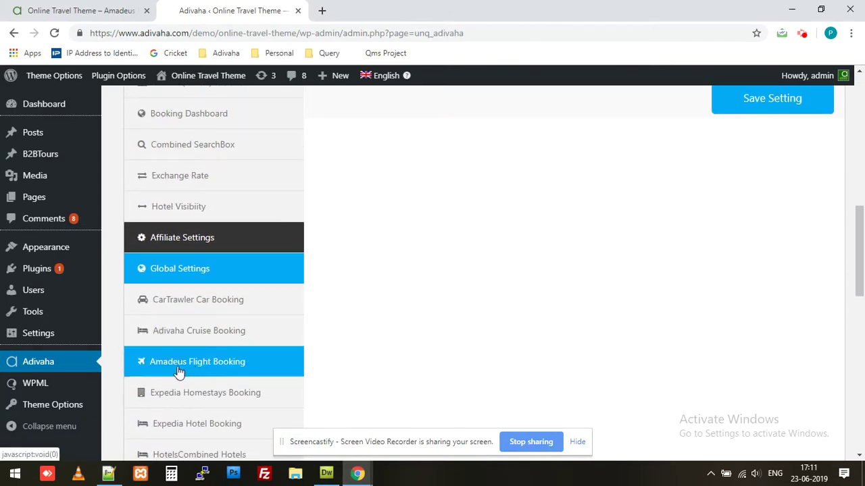
left_click(179, 372)
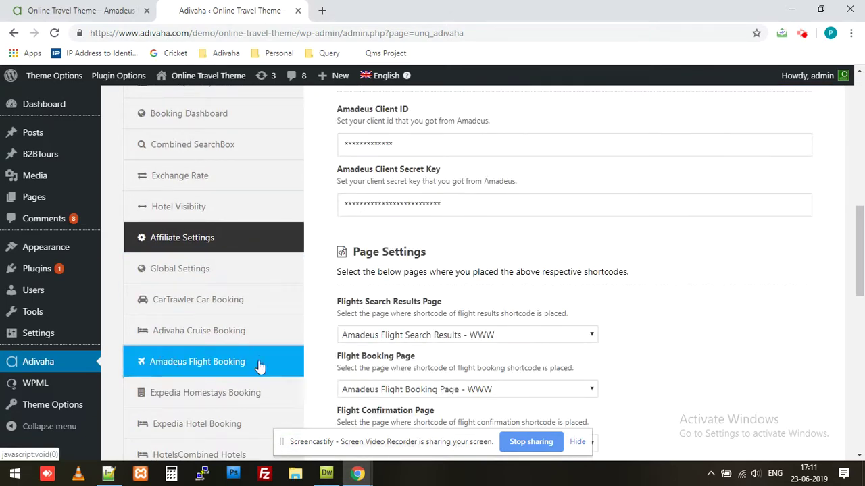
scroll(313, 305, "up", 3)
scroll(354, 202, "up", 1)
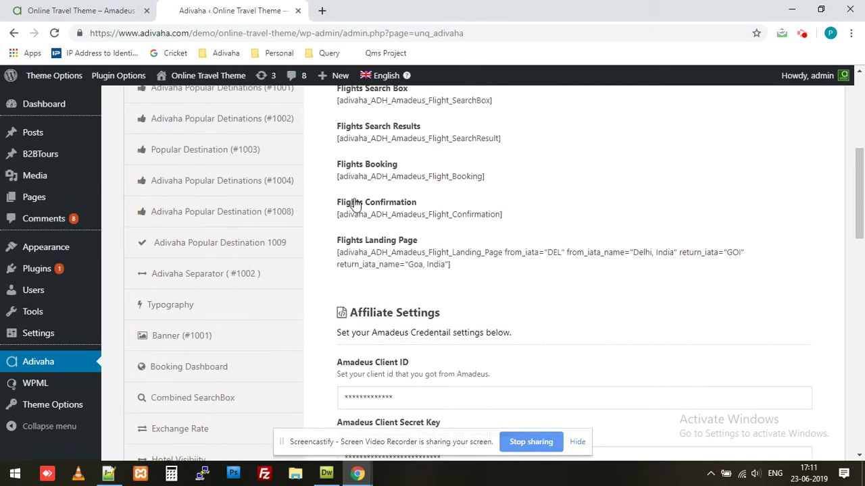
triple_click(376, 214)
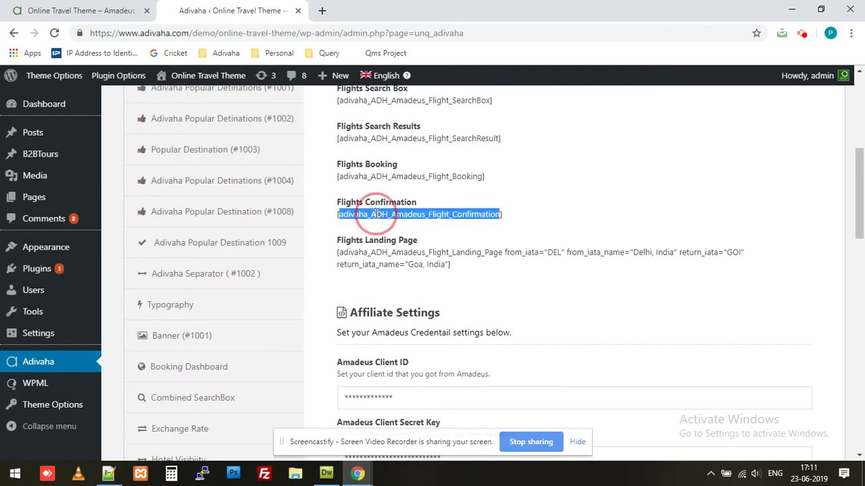
right_click(376, 215)
left_click(399, 224)
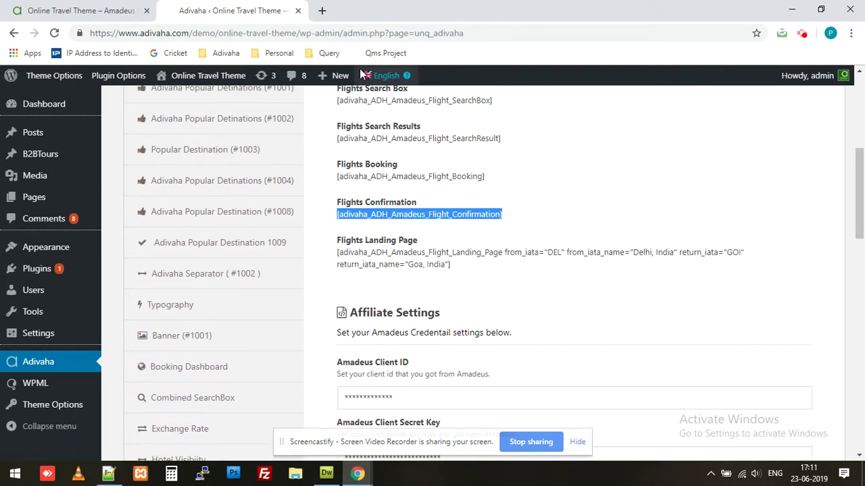
- Start a new page titled 'Amadeus Confirmation Page WWW'
mouse_move(336, 76)
left_click(331, 133)
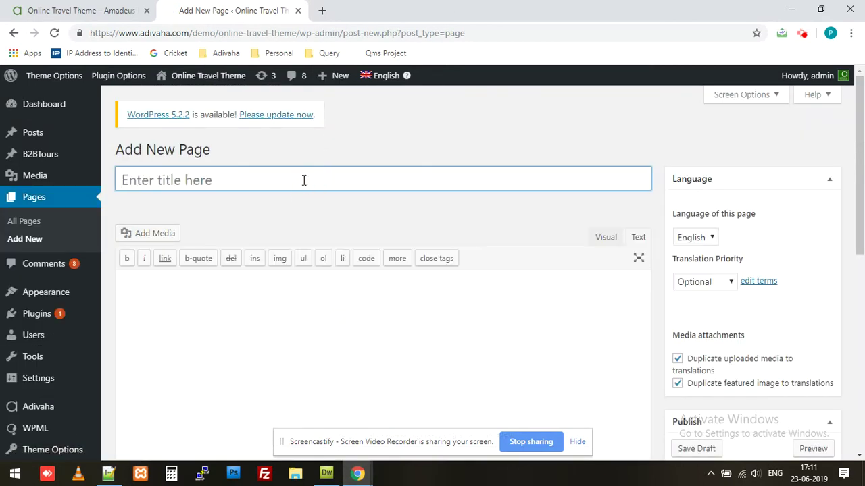
type("Amae")
key("BackSpace")
type("d")
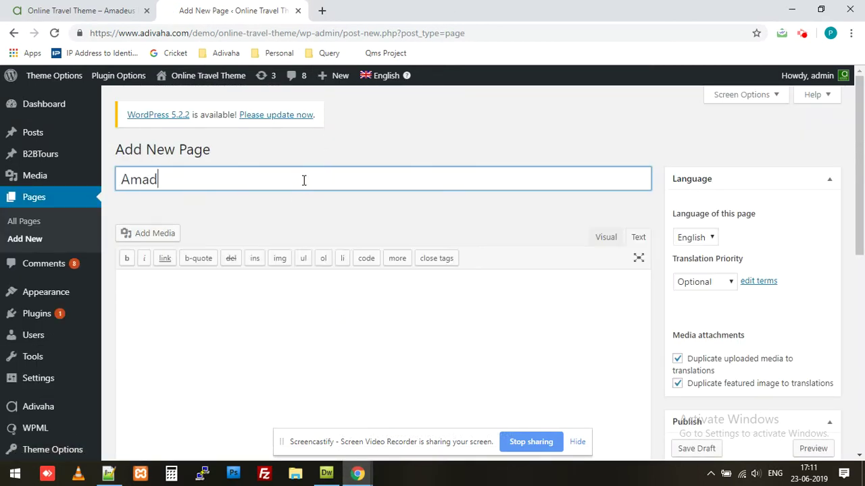
type("eus Confirmation Page ")
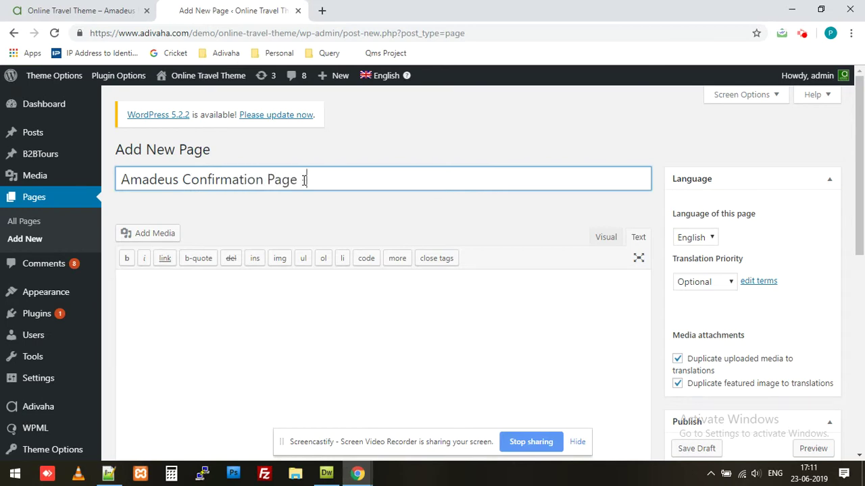
type("WWW")
- Paste the [adivaha_ADH_Amadeus_Flight_Confirmation] shortcode into the page content and publish it
left_click(260, 312)
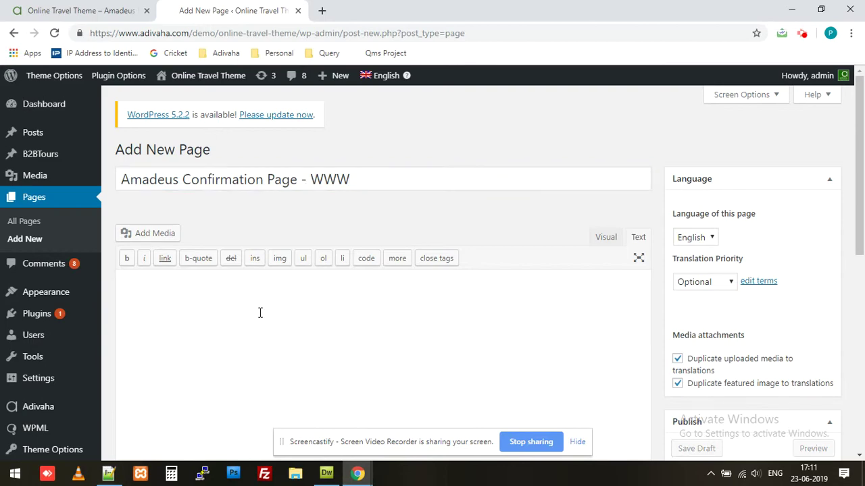
key("ctrl+v")
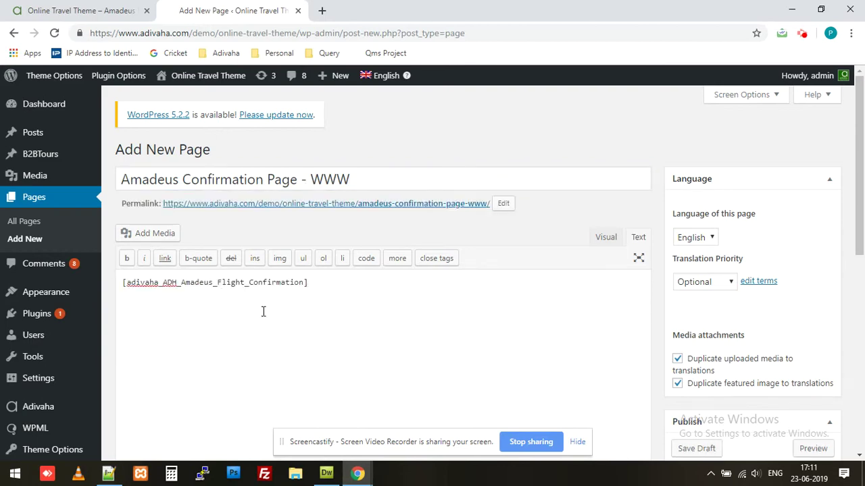
scroll(816, 317, "down", 4)
left_click(812, 291)
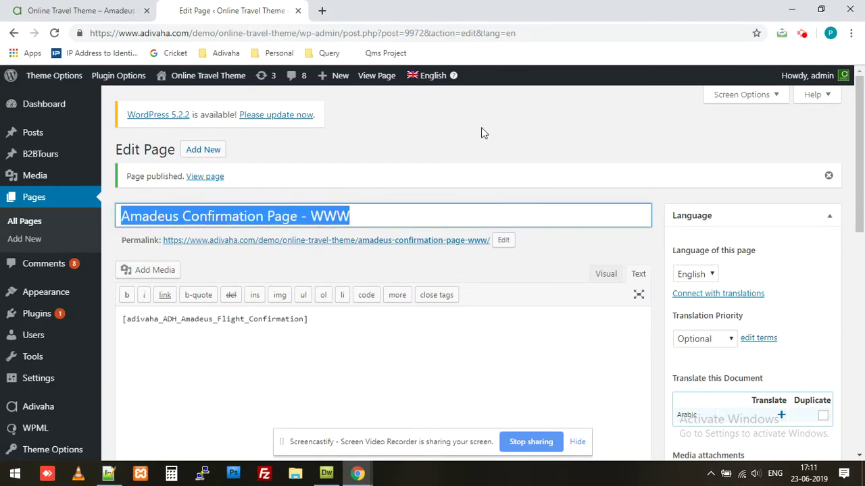
- Return to the adivaha plugin's Amadeus Flight Booking settings
left_click(112, 78)
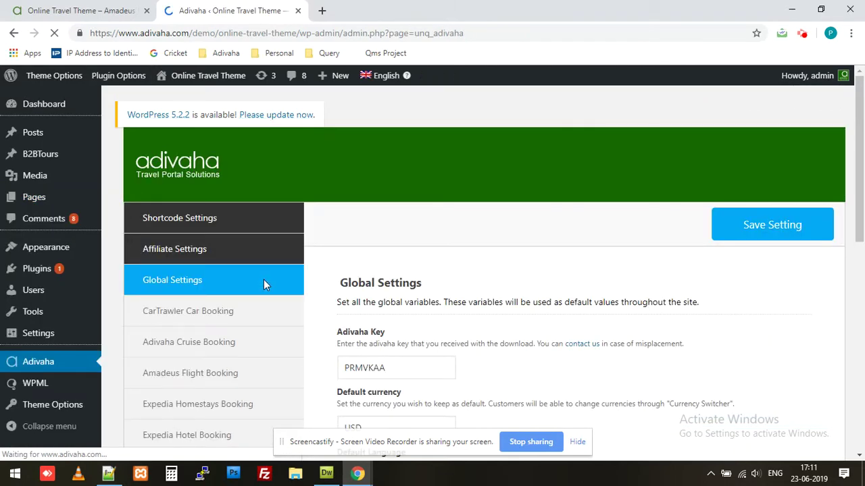
scroll(335, 287, "down", 3)
scroll(331, 288, "down", 5)
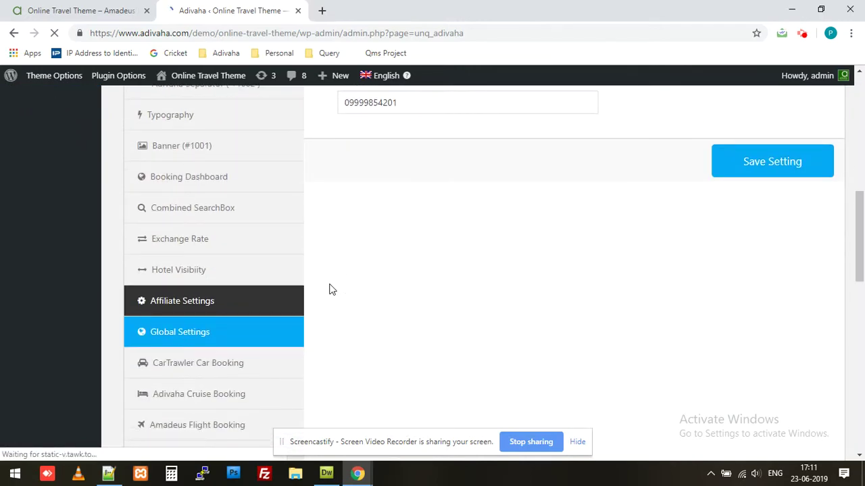
left_click(218, 301)
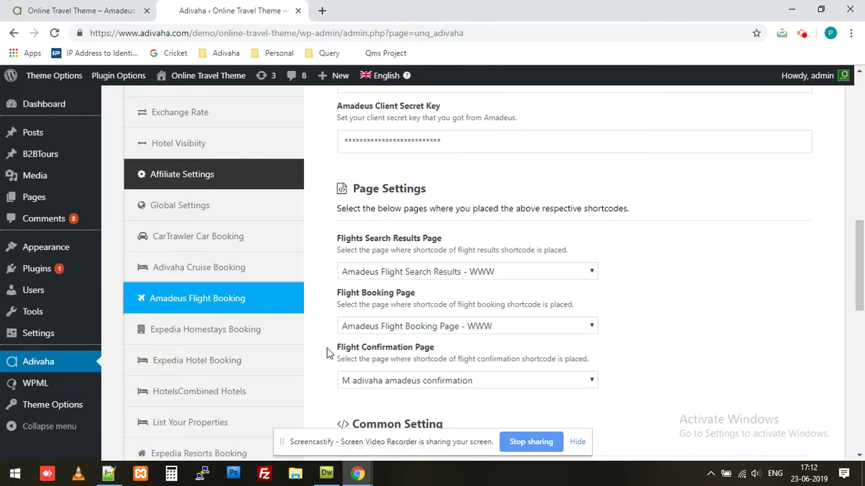
- Set Flight Confirmation Page to 'Amadeus Confirmation Page - WWW' and save the settings
left_click(404, 384)
scroll(413, 274, "down", 10)
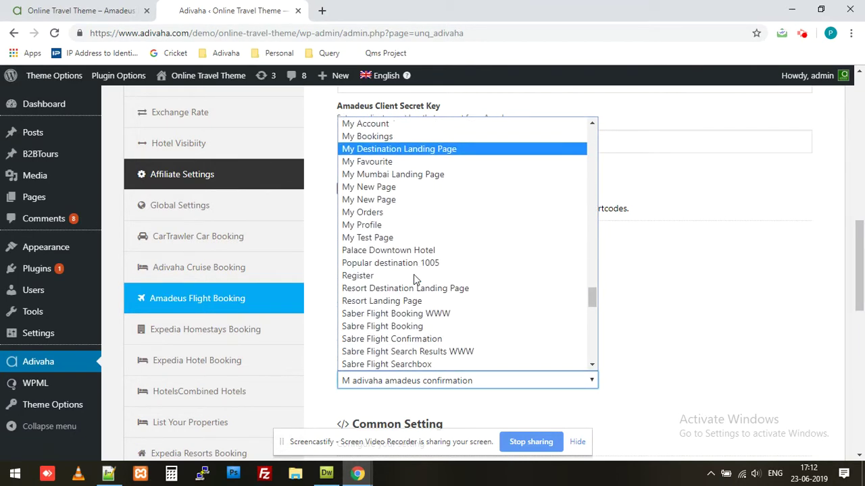
scroll(413, 274, "down", 4)
key("a")
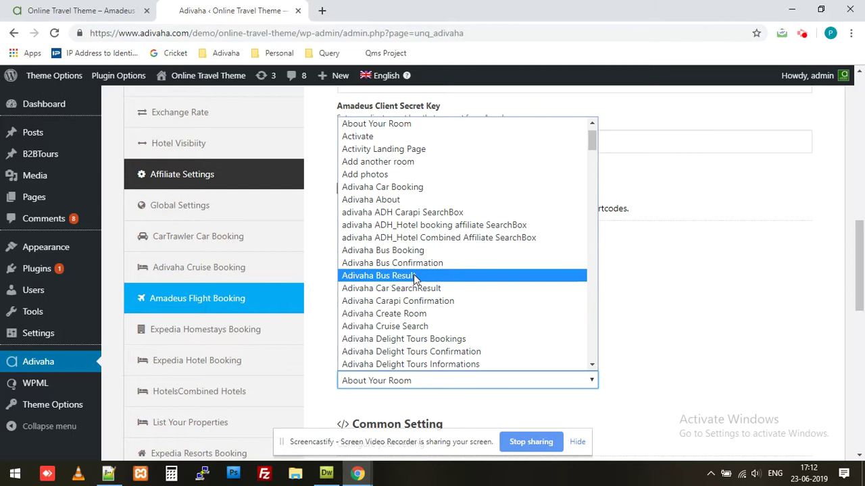
key("Down")
scroll(414, 274, "down", 5)
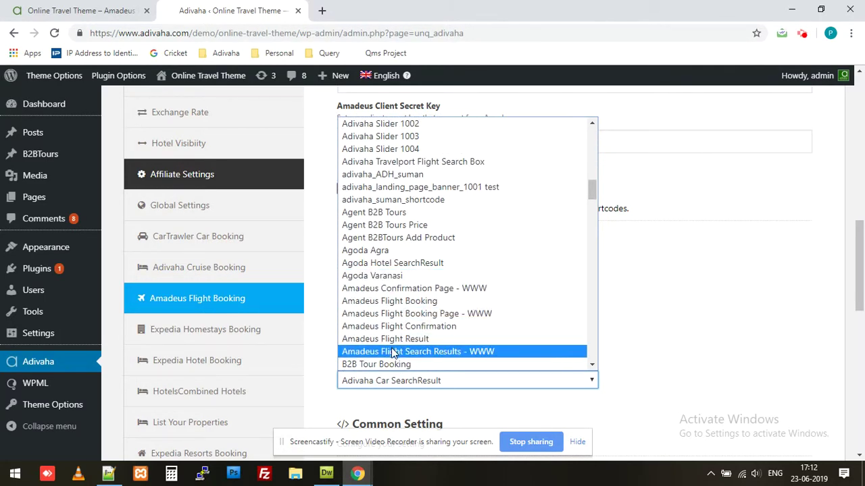
left_click(457, 295)
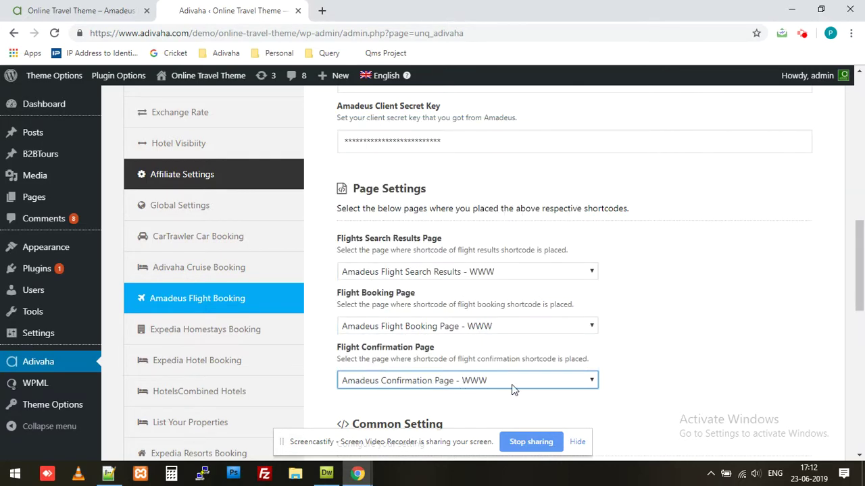
scroll(768, 351, "down", 5)
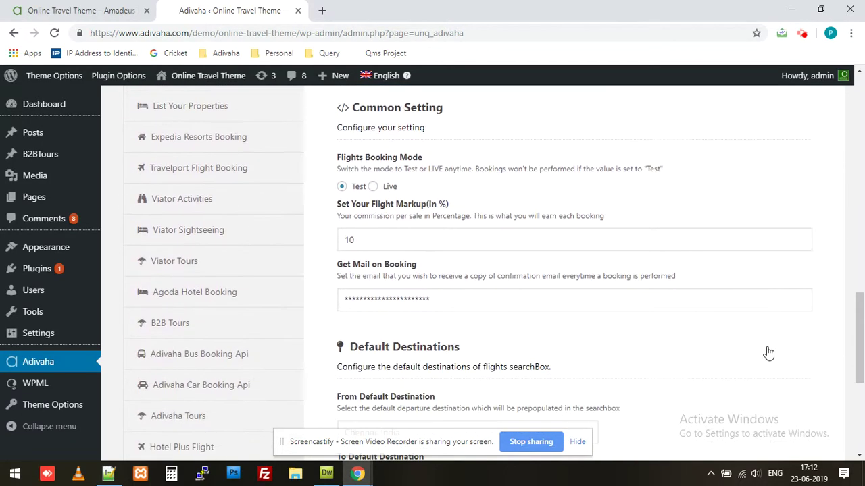
scroll(768, 355, "down", 4)
left_click(763, 306)
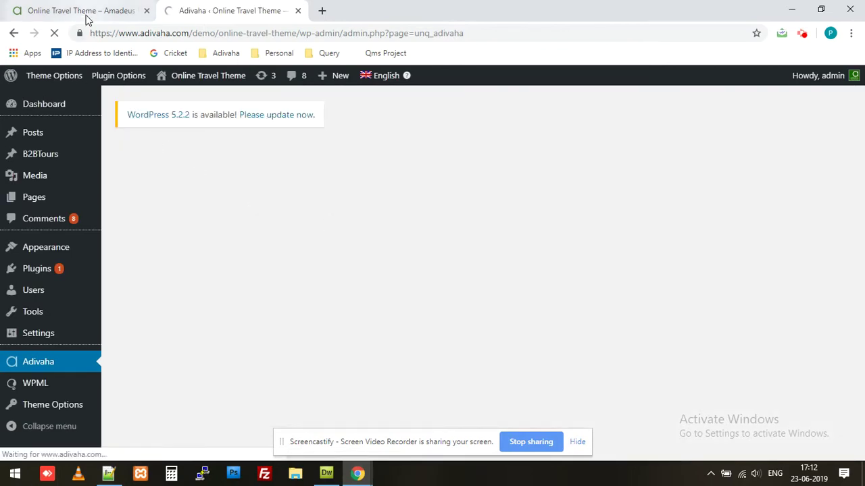
- Switch back to the site's Chennai–Mumbai flight booking tab and reload it
left_click(86, 13)
key("F5")
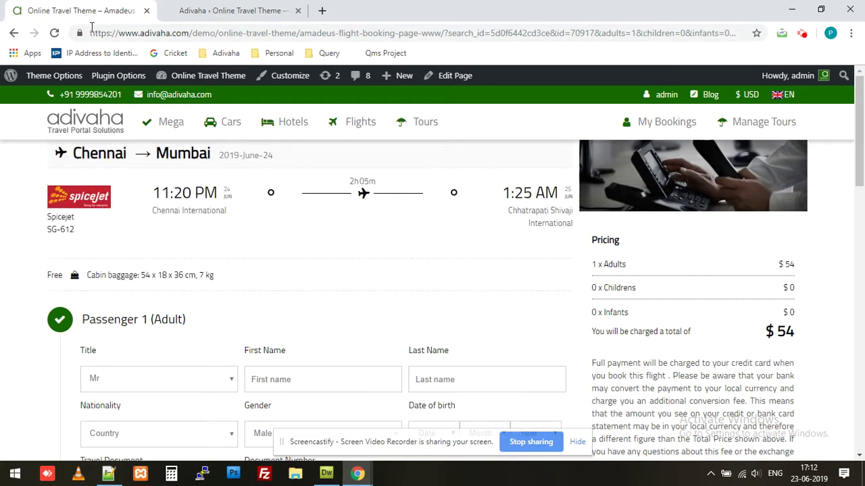
scroll(187, 170, "down", 2)
- Enter Passenger 1's first name, last name and nationality India
left_click(292, 264)
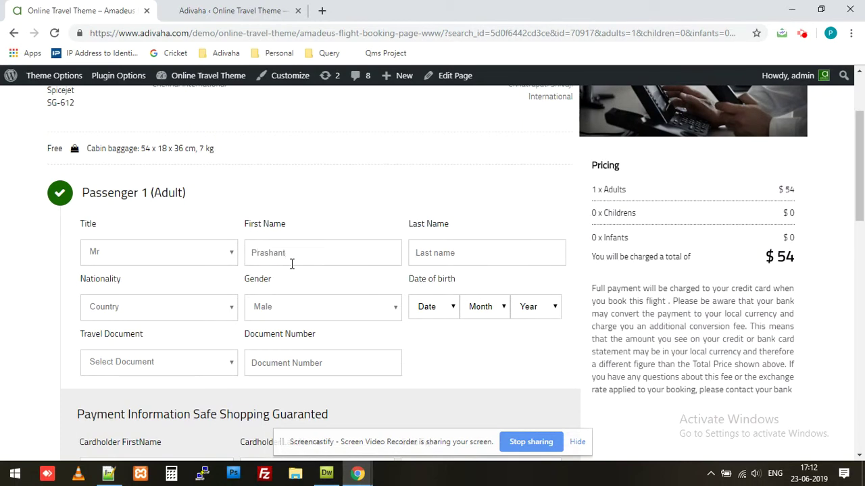
key("Tab")
key("Tab")
type("India")
- Set the passenger's birth date to 1 January and enter the passport document number
key("Tab")
key("Tab")
key("Down")
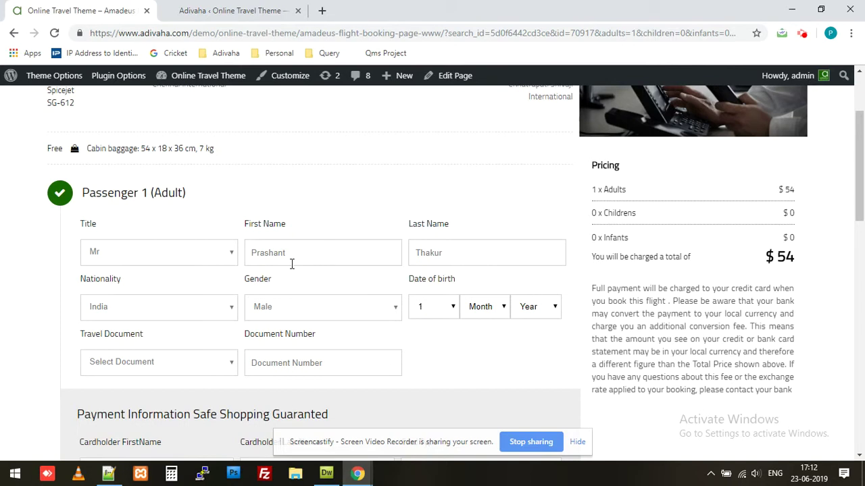
key("Tab")
key("Down")
key("Tab")
key("Down")
key("Tab")
key("Down")
key("Tab")
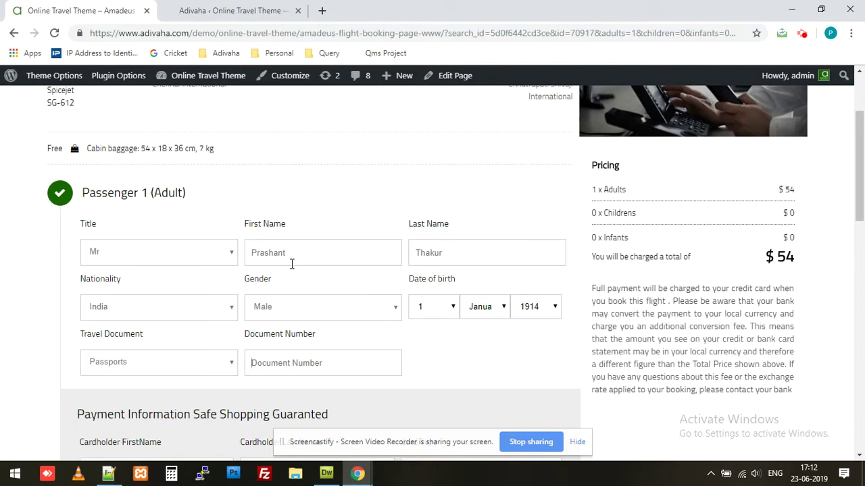
type("8")
key("BackSpace")
type("@#332323423kkjljKLJ@")
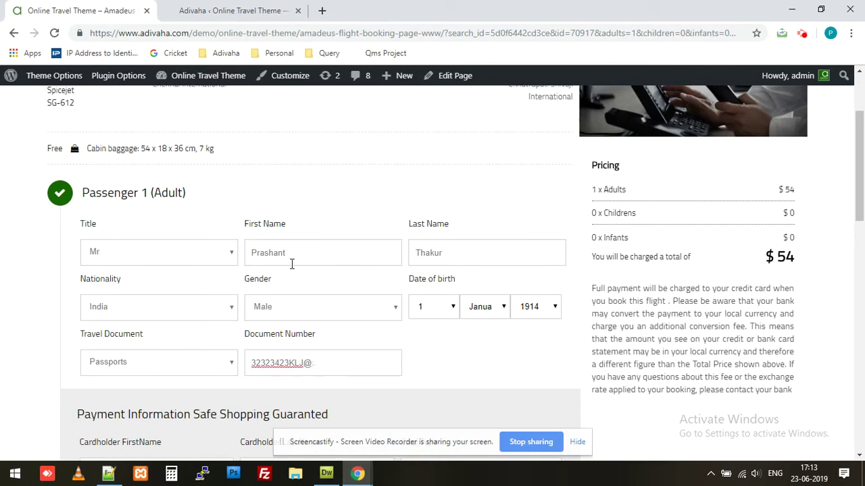
key("BackSpace")
type("23")
scroll(292, 265, "down", 3)
- Enter the cardholder's first and last name in the payment section
left_click(159, 280)
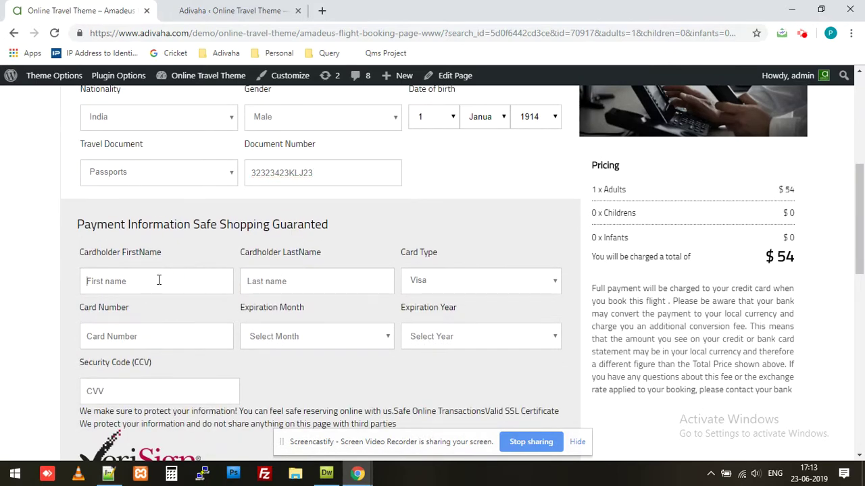
scroll(159, 279, "down", 1)
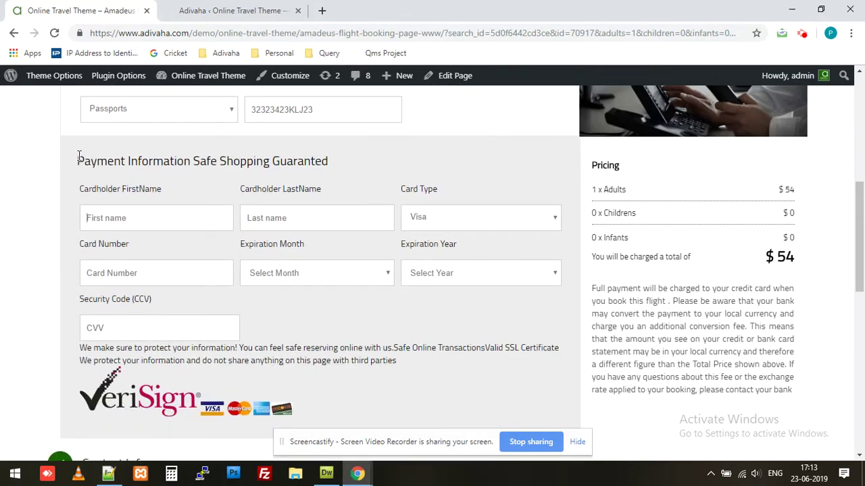
left_click_drag(77, 159, 425, 372)
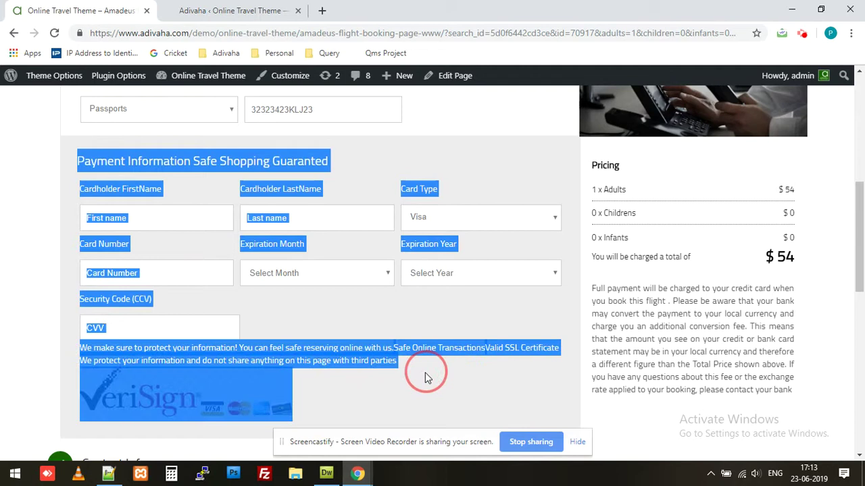
left_click(419, 388)
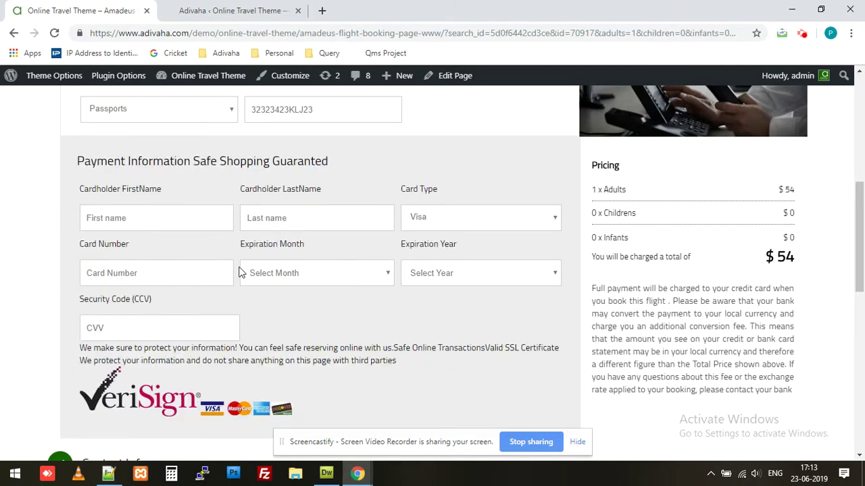
left_click(187, 220)
key("Tab")
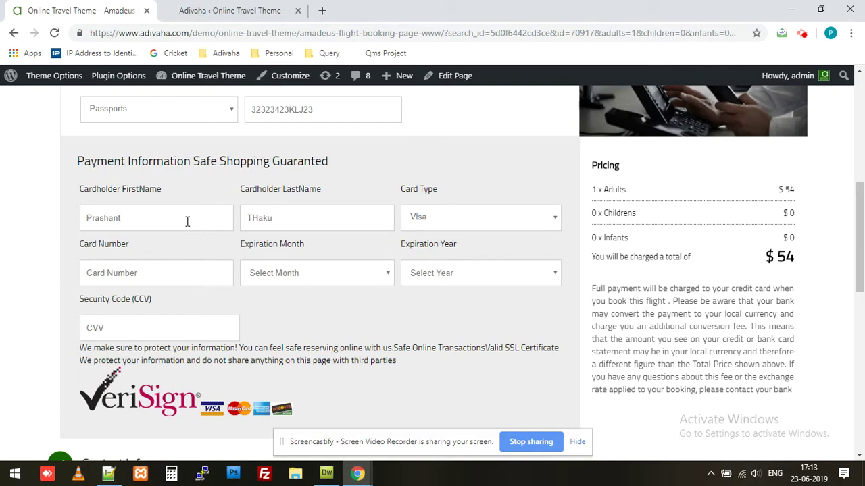
- Enter the card number and set the expiry to 02-February 2021
key("Tab")
type("55625362567")
left_click(376, 273)
left_click(363, 314)
left_click(446, 272)
left_click(446, 322)
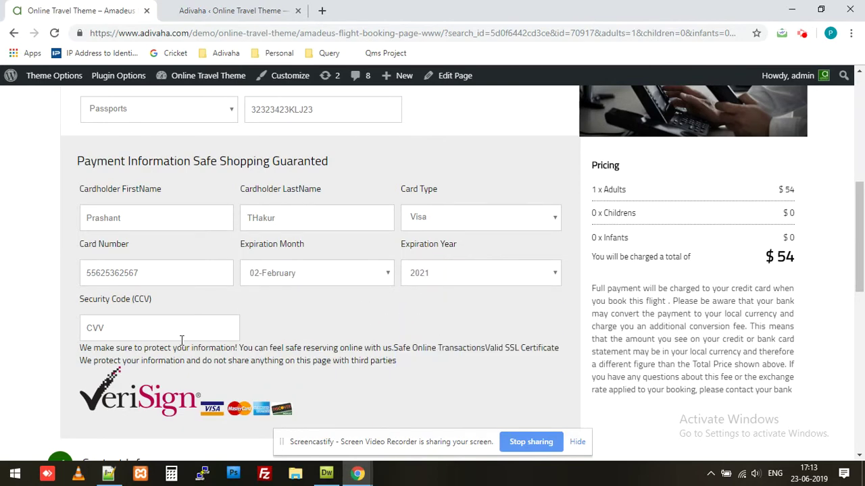
left_click(182, 317)
- Enter the card security code, then the contact e-mail, phone number and country India
type("122")
scroll(195, 332, "down", 4)
left_click(154, 284)
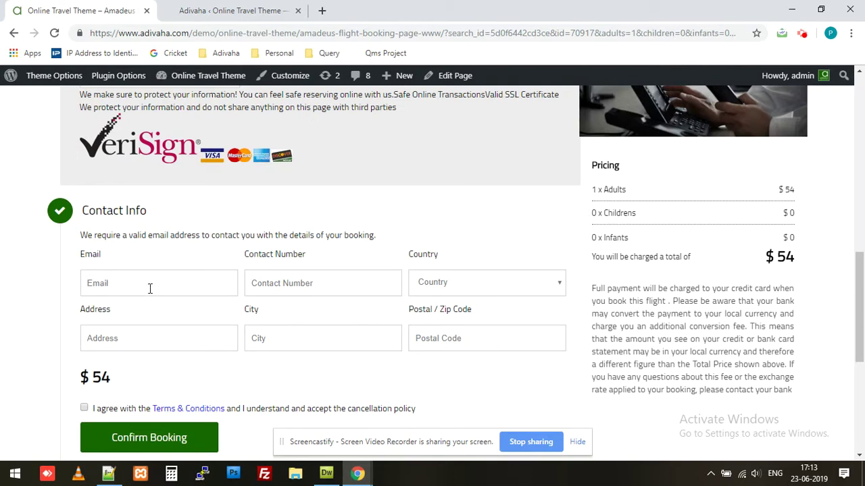
key("Tab")
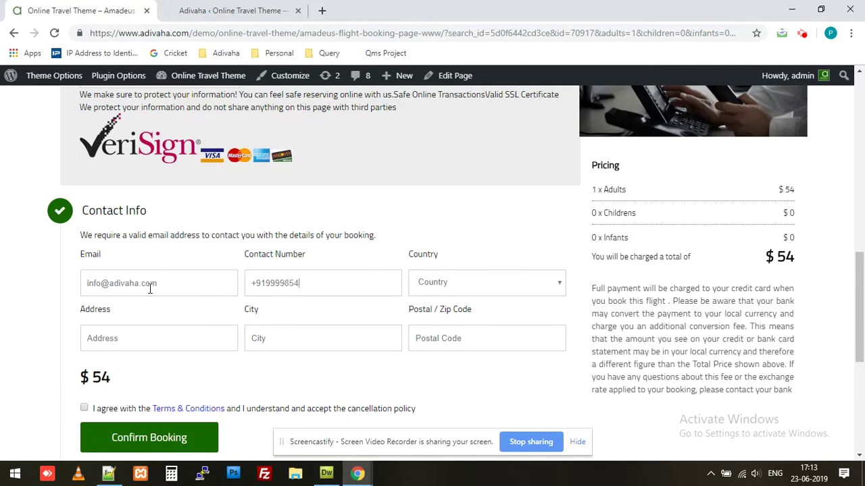
key("Tab")
key("i")
- Fill in the street address, city and postal code, and accept the terms and conditions
left_click(151, 344)
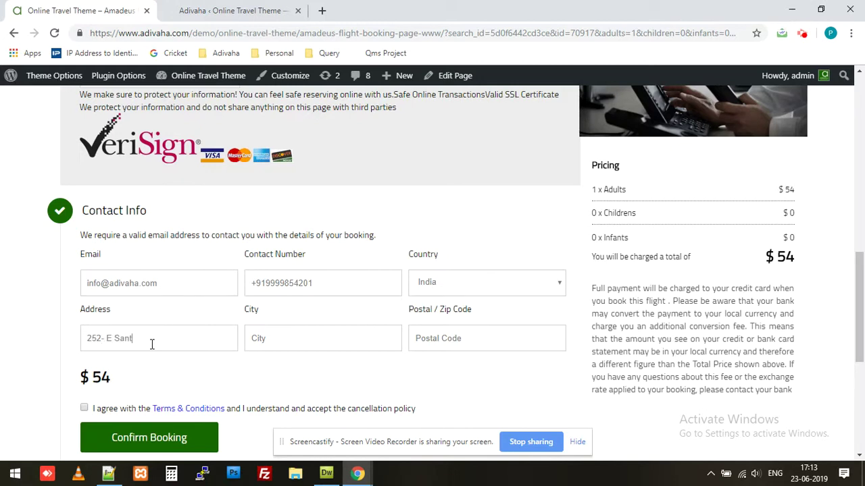
key("Tab")
type("N")
type("Delhi")
key("Tab")
type("110065")
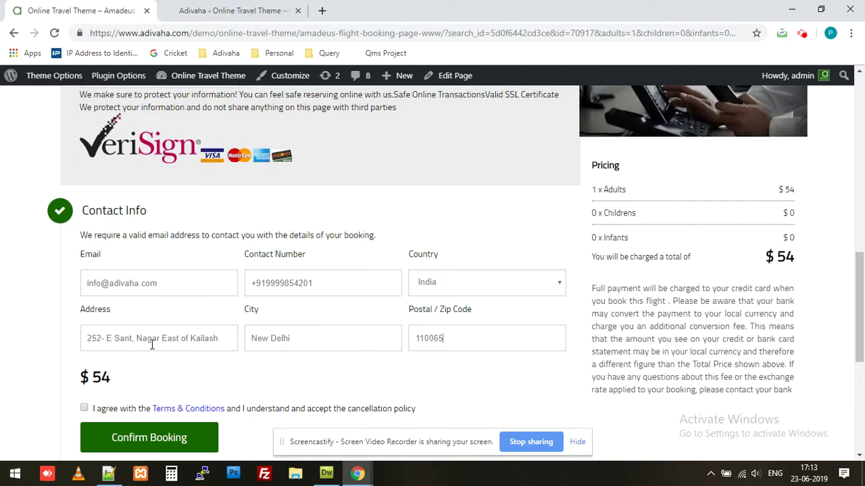
scroll(118, 363, "down", 1)
scroll(118, 363, "down", 1)
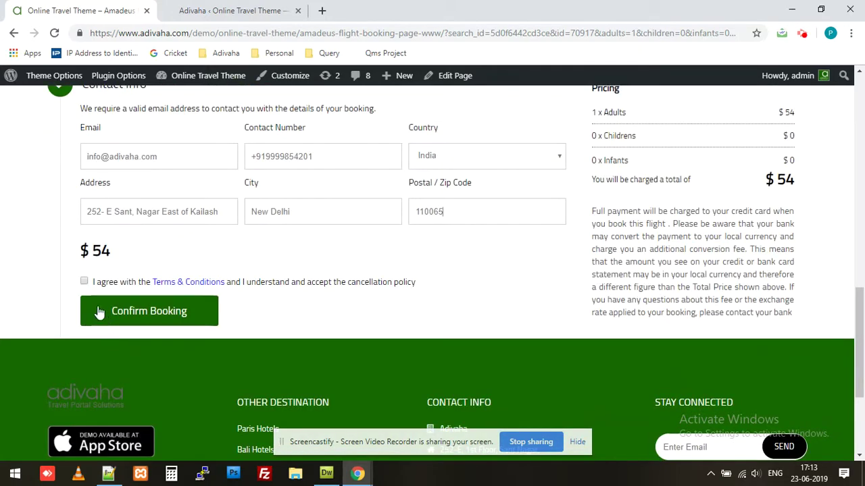
left_click(84, 282)
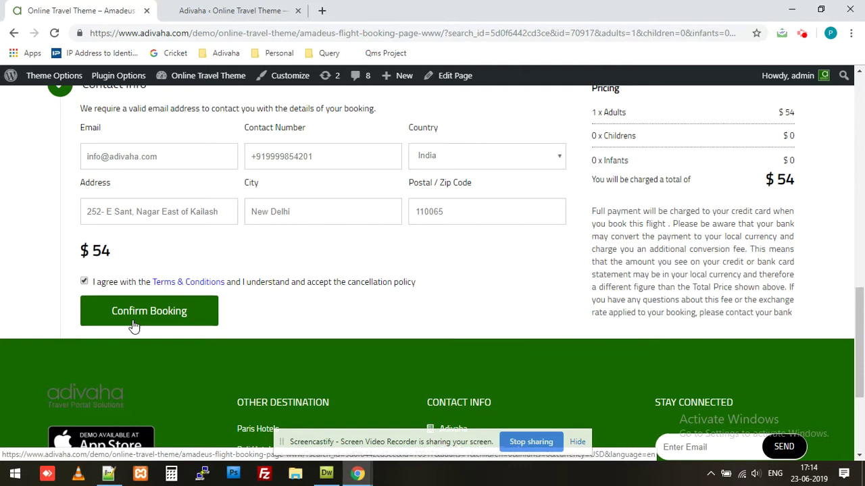
scroll(293, 315, "up", 5)
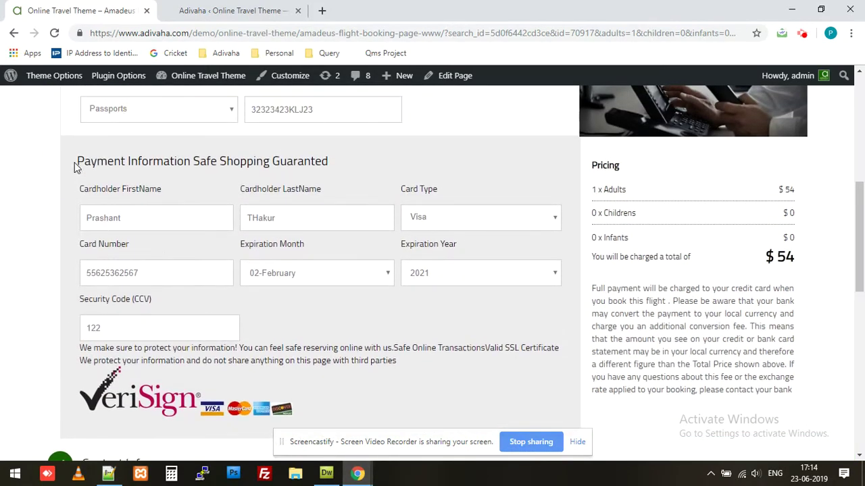
left_click_drag(82, 161, 395, 361)
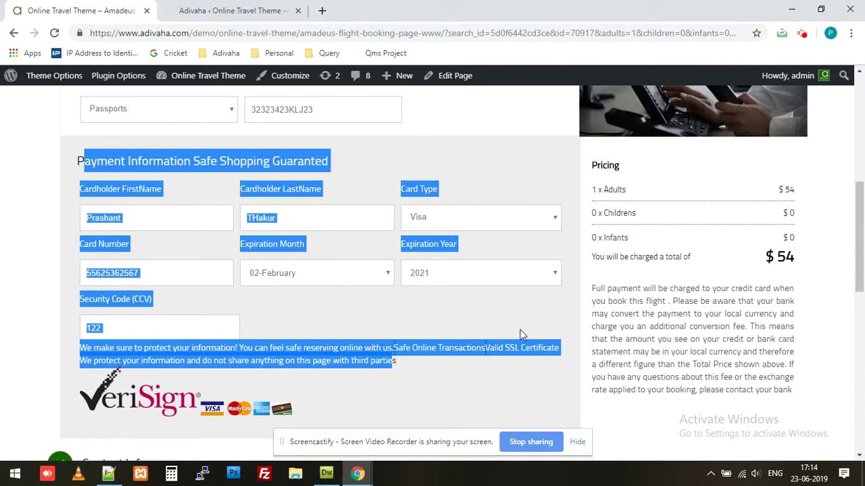
scroll(520, 334, "down", 1)
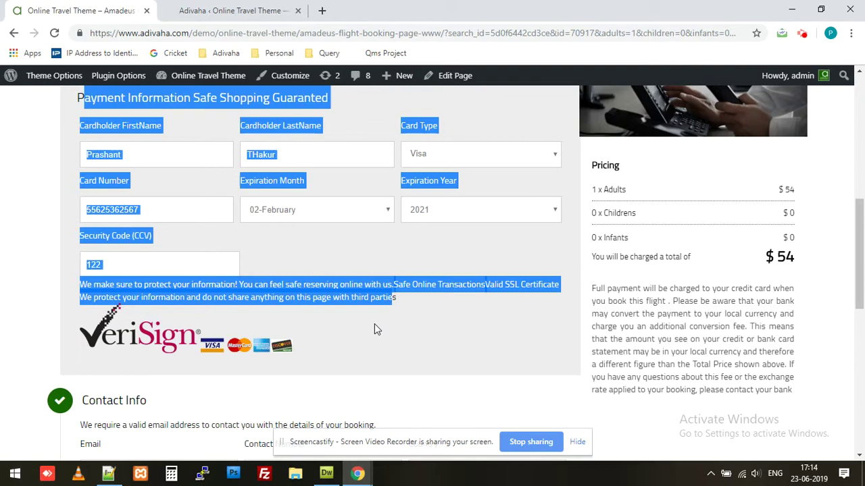
left_click(375, 324)
scroll(374, 324, "down", 2)
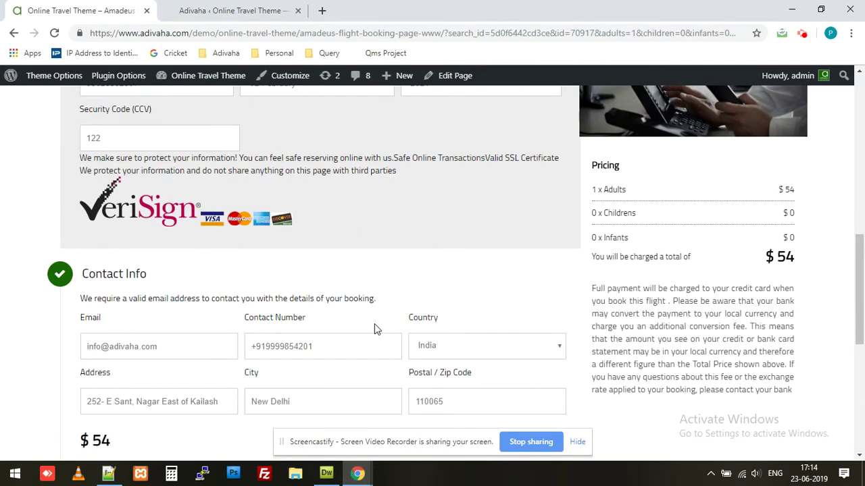
scroll(374, 323, "down", 2)
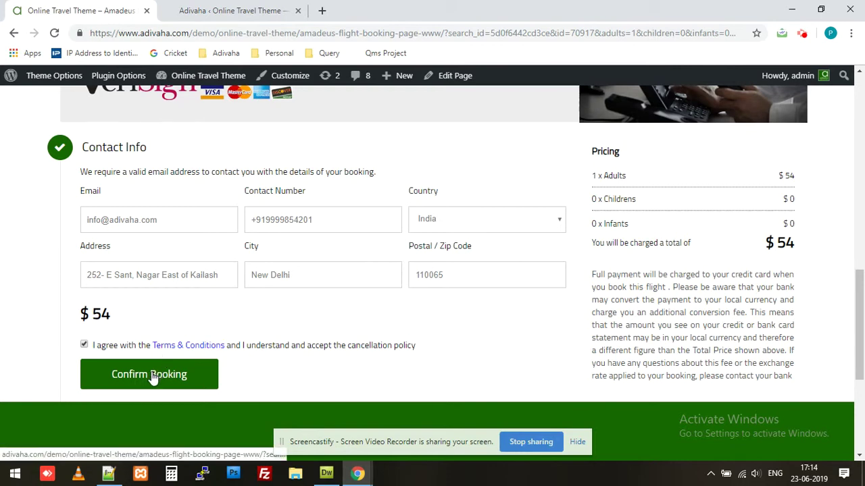
- Confirm the booking to reach the page showing the Chennai–Mumbai flight Confirmed with its PNR
left_click(152, 377)
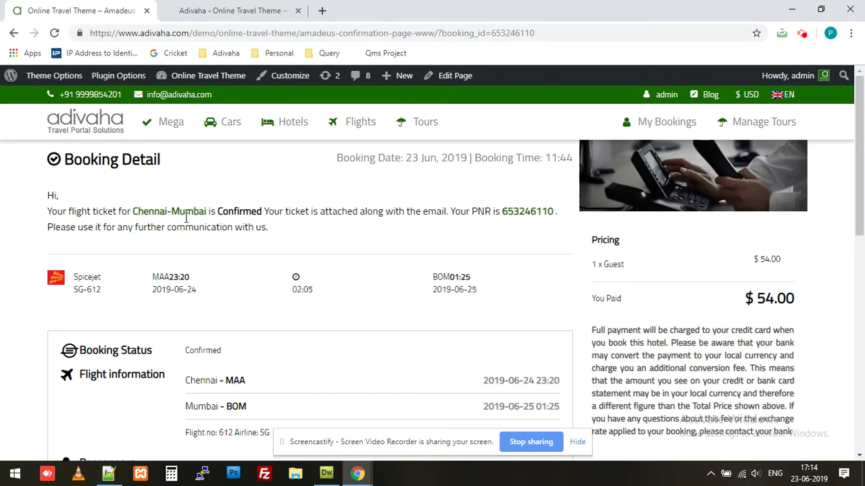
left_click_drag(133, 212, 199, 211)
left_click(841, 356)
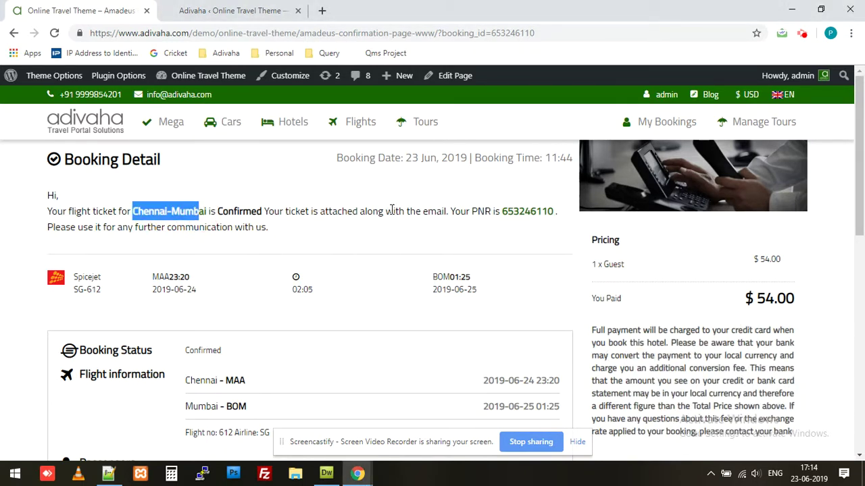
left_click_drag(502, 211, 556, 213)
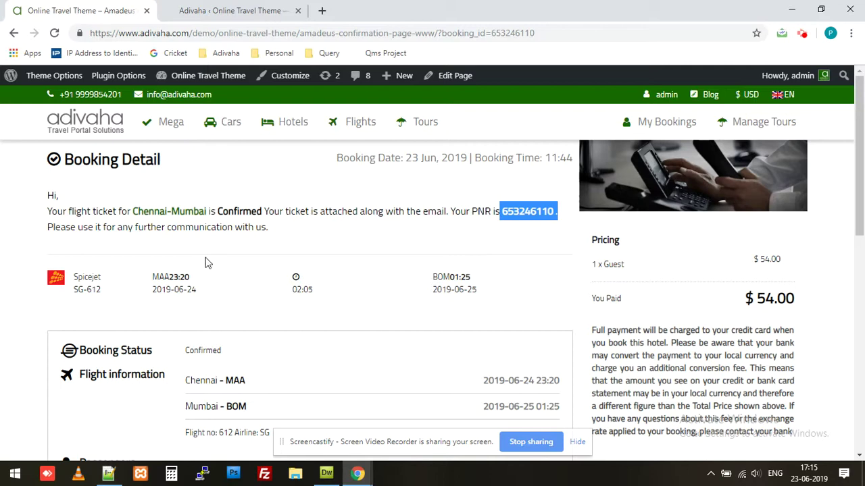
scroll(181, 270, "down", 1)
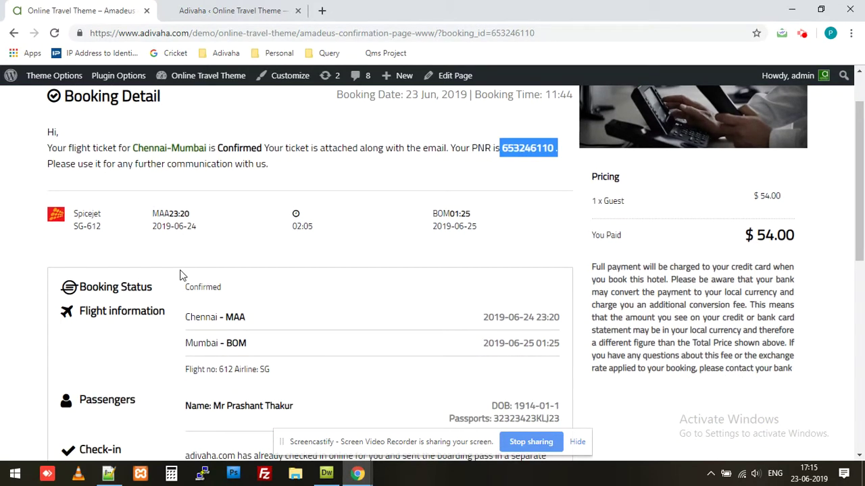